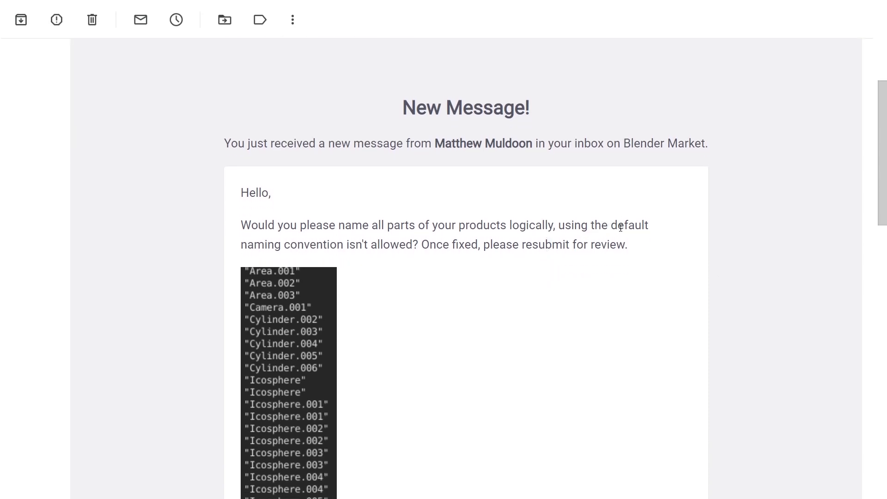
pyautogui.scroll(-2, 620, 227)
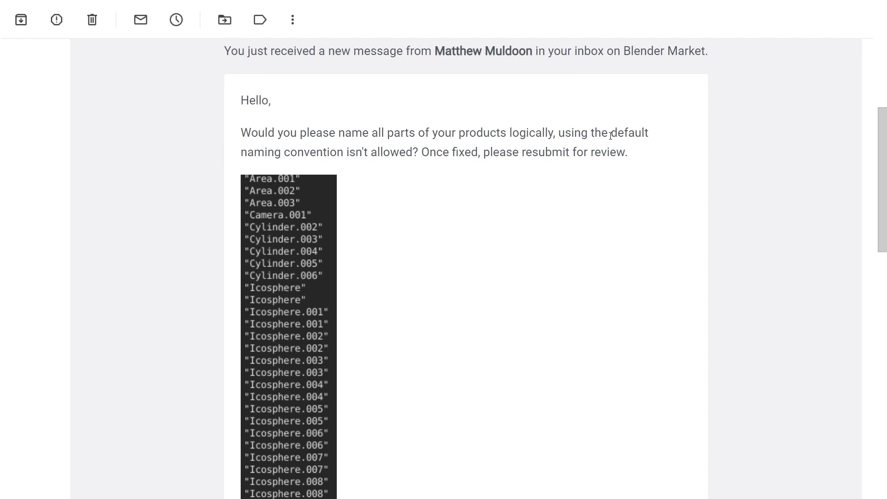
# Highlight the reviewer's note that the default naming convention isn't allowed.
pyautogui.moveTo(609, 134); pyautogui.dragTo(418, 153)
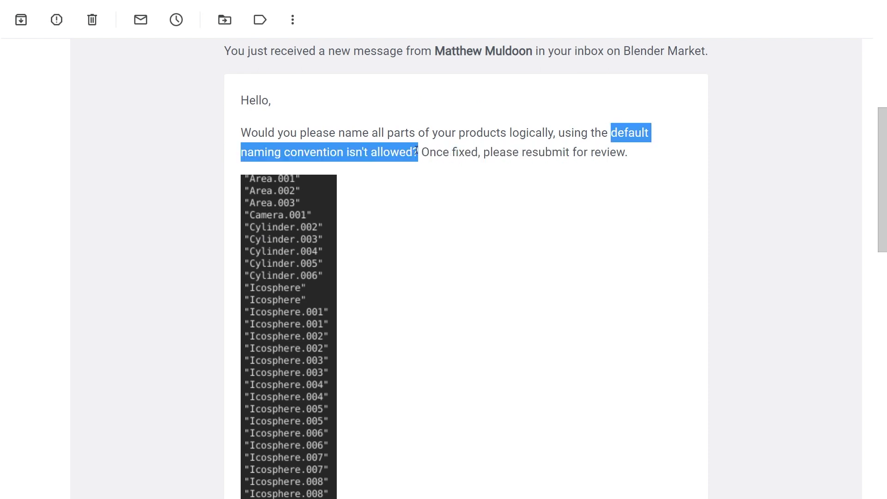
pyautogui.scroll(-1, 440, 172)
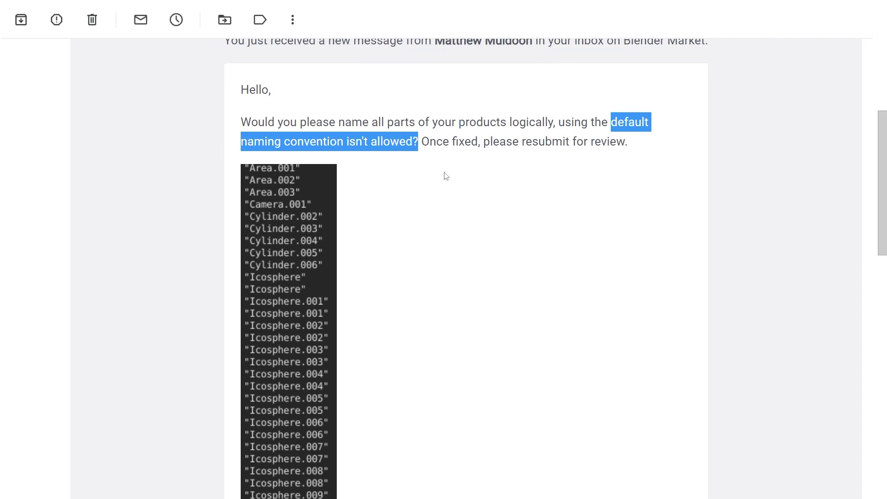
pyautogui.scroll(-1, 464, 187)
pyautogui.scroll(-1, 534, 209)
pyautogui.scroll(-1, 537, 211)
pyautogui.scroll(-1, 589, 213)
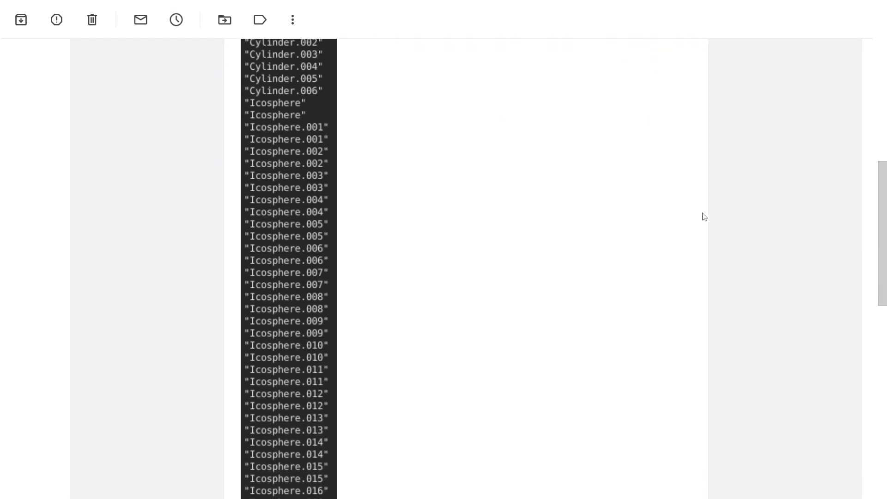
pyautogui.scroll(-2, 703, 218)
pyautogui.scroll(-1, 700, 217)
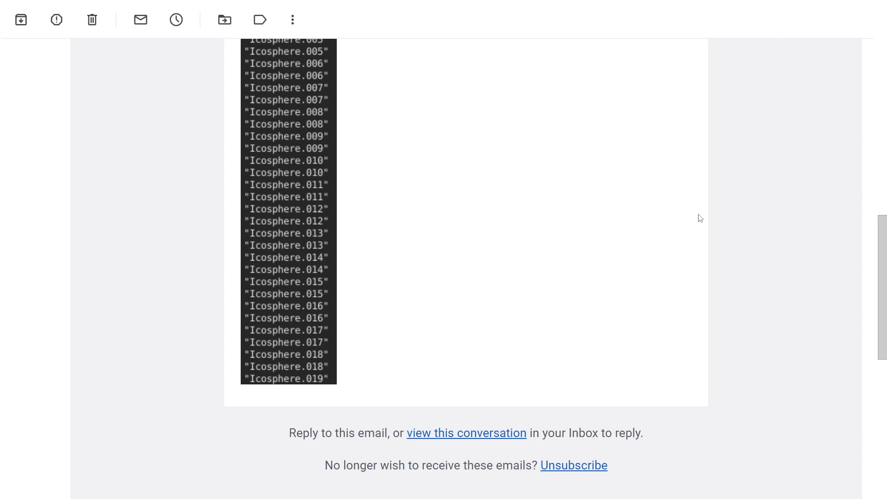
pyautogui.scroll(1, 699, 218)
pyautogui.scroll(2, 699, 218)
pyautogui.scroll(1, 699, 217)
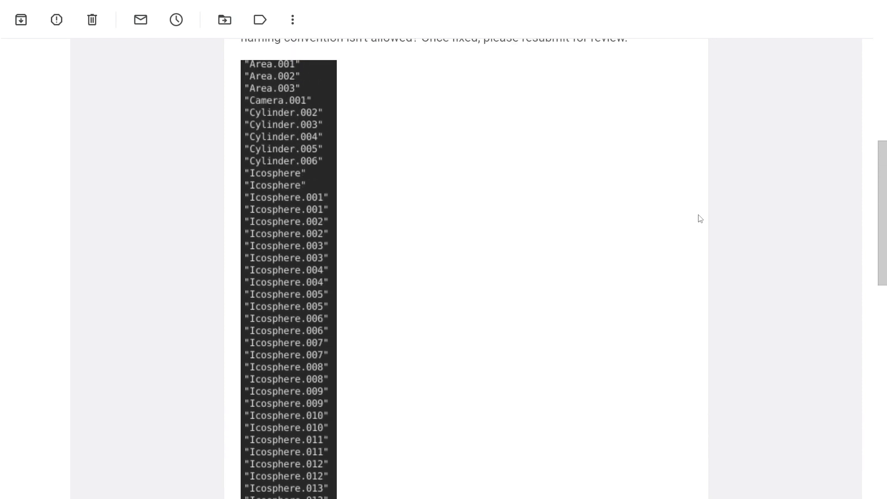
pyautogui.scroll(1, 698, 218)
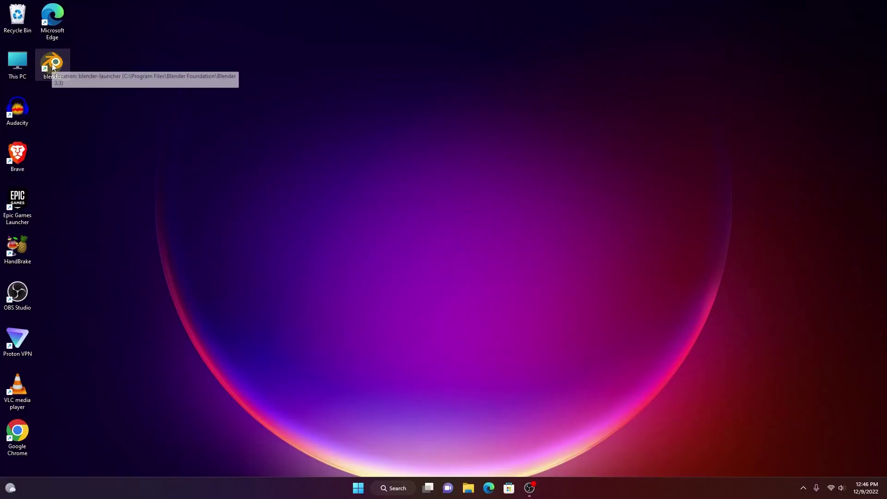
# Launch Blender, box-select all nine Suzanne heads, and cancel a single-object rename.
pyautogui.doubleClick(53, 64)
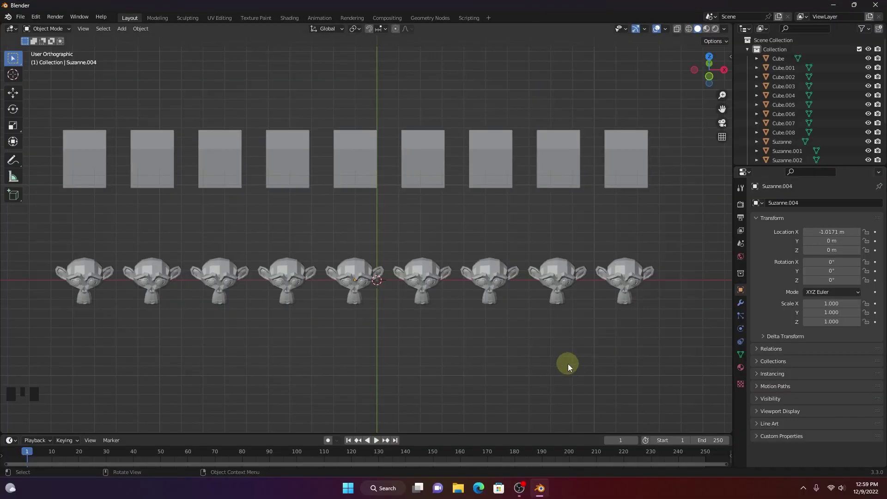
pyautogui.scroll(-1, 567, 364)
pyautogui.moveTo(79, 244); pyautogui.dragTo(618, 328)
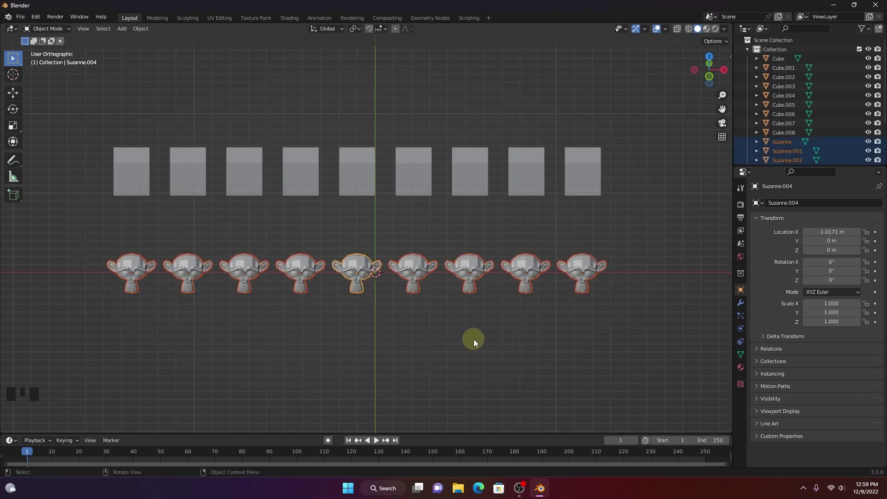
pyautogui.keyDown('shift'); pyautogui.click(413, 274); pyautogui.keyUp('shift')
pyautogui.press('F2')
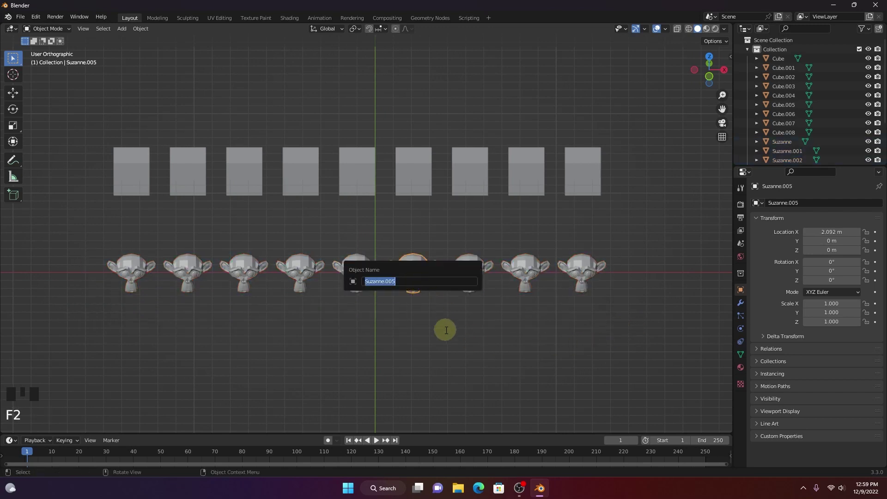
pyautogui.click(445, 330)
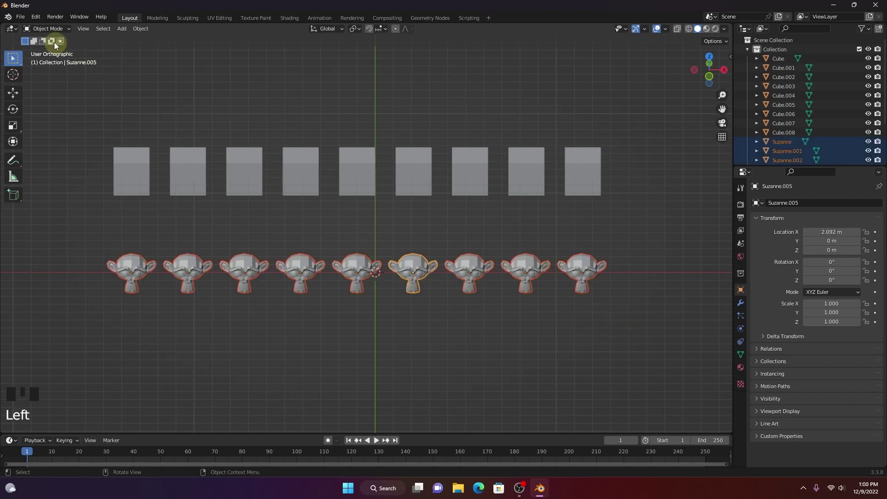
pyautogui.click(36, 17)
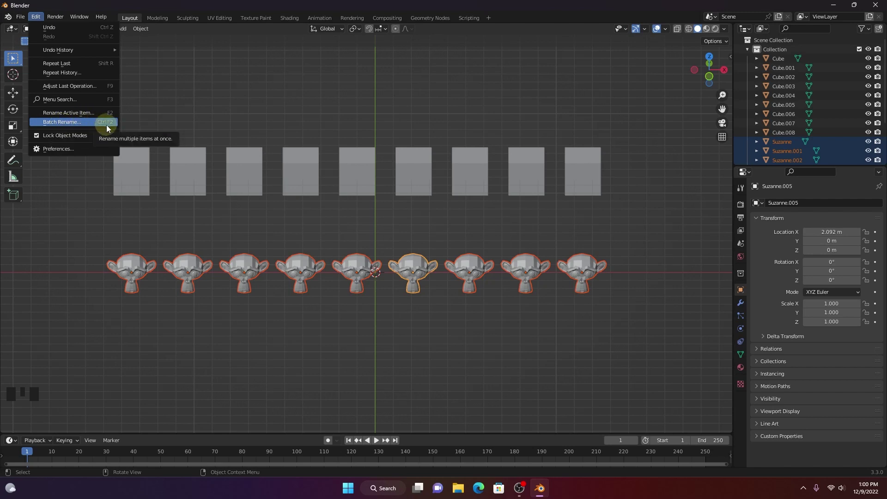
# Open Batch Rename for the selection, keeping Selected, Objects and the Find/Replace type.
pyautogui.click(82, 124)
pyautogui.moveTo(84, 122)
pyautogui.mouseDown()
pyautogui.moveTo(130, 131)
pyautogui.moveTo(330, 222)
pyautogui.mouseUp()
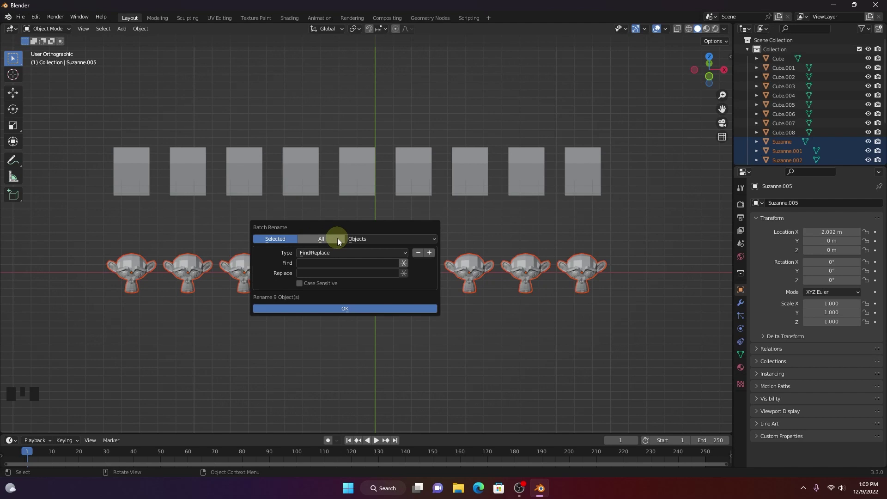
pyautogui.click(399, 241)
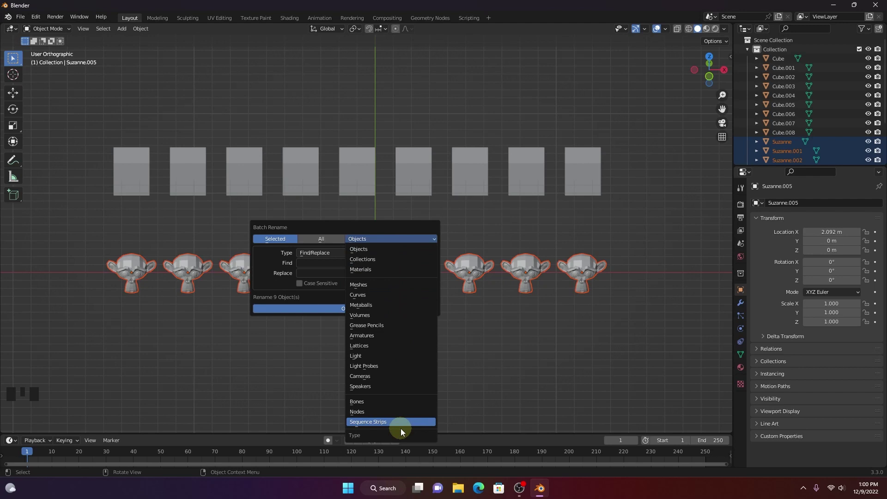
pyautogui.click(389, 250)
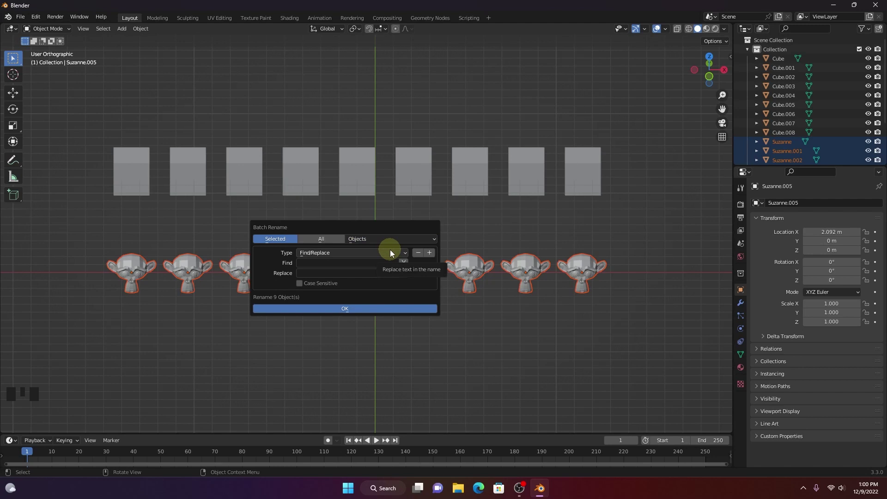
pyautogui.click(320, 253)
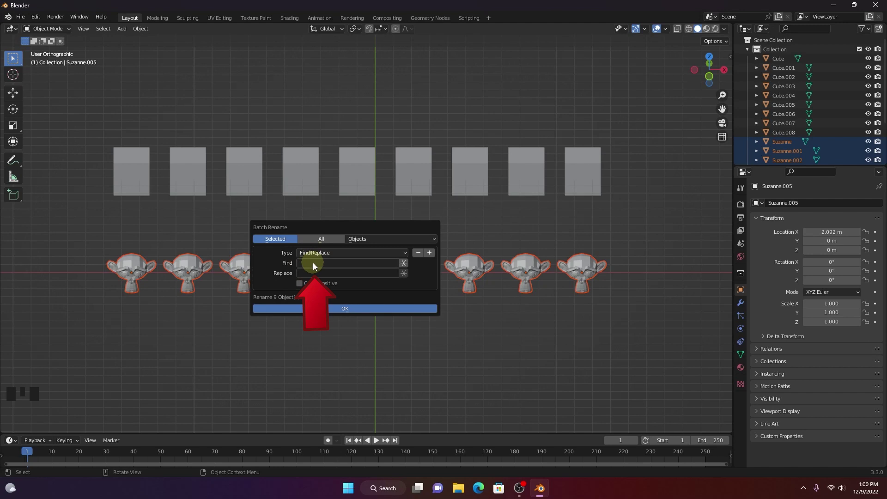
# Replace 'Suzanne' with 'Monkey' in the nine selected names, then make Monkey.005 active.
pyautogui.click(312, 262)
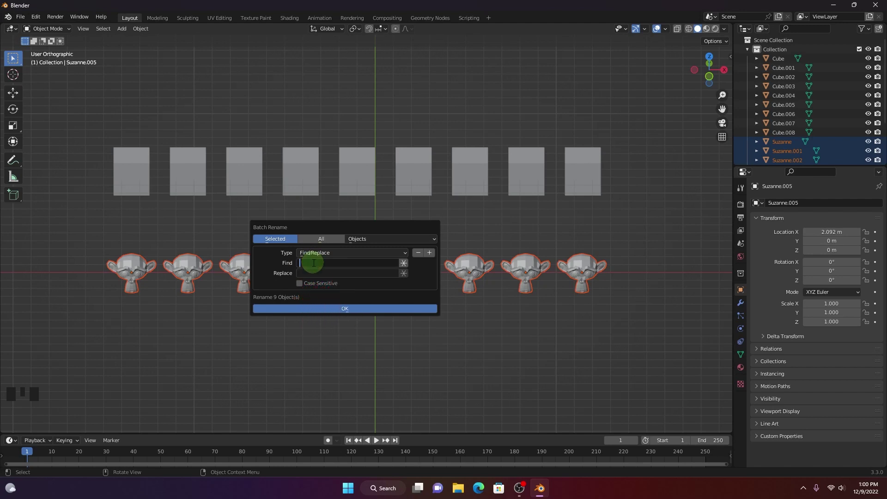
pyautogui.write('Su')
pyautogui.write('zanne')
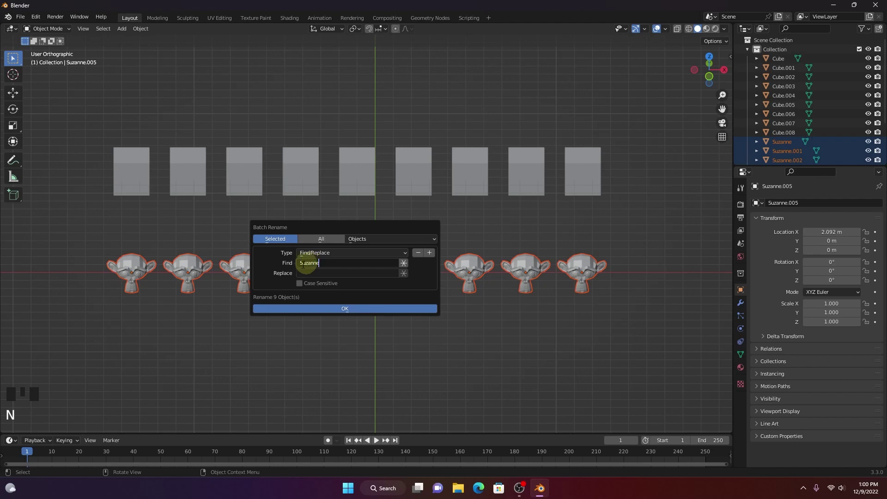
pyautogui.click(306, 273)
pyautogui.write('Monke')
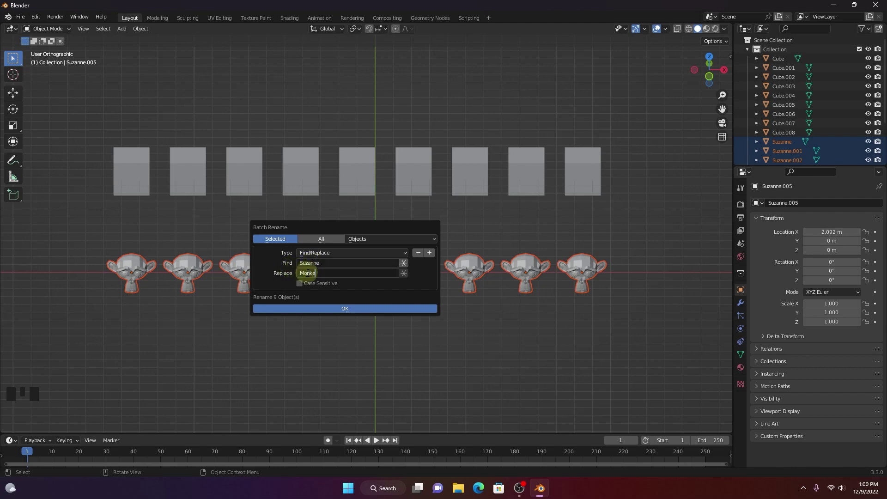
pyautogui.write('y')
pyautogui.press('Return')
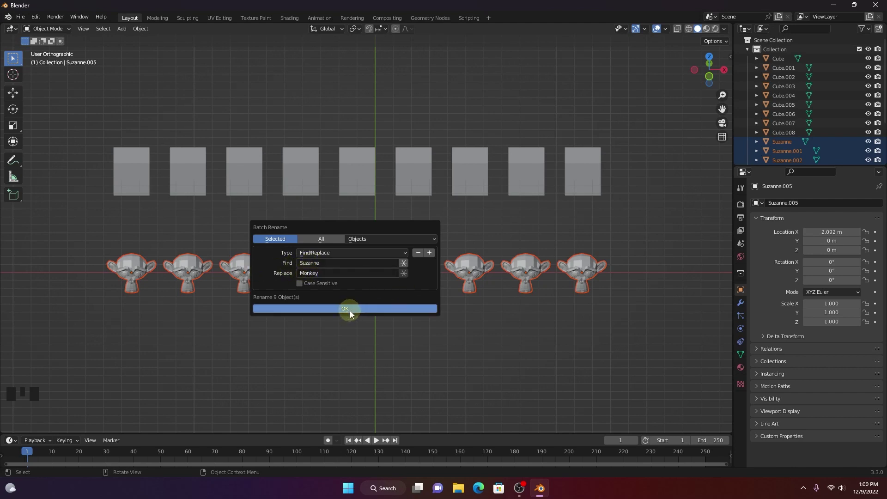
pyautogui.click(350, 311)
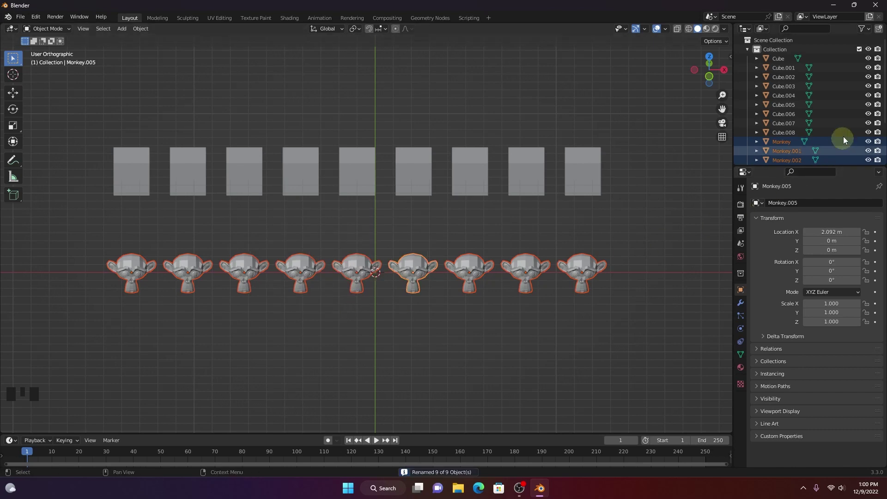
pyautogui.scroll(-4, 836, 121)
pyautogui.scroll(-3, 836, 117)
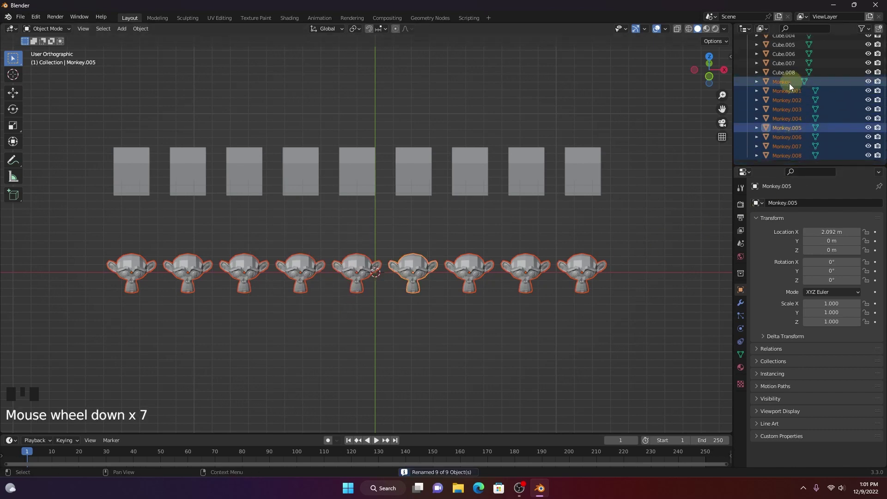
pyautogui.keyDown('ctrl'); pyautogui.click(800, 127); pyautogui.keyUp('ctrl')
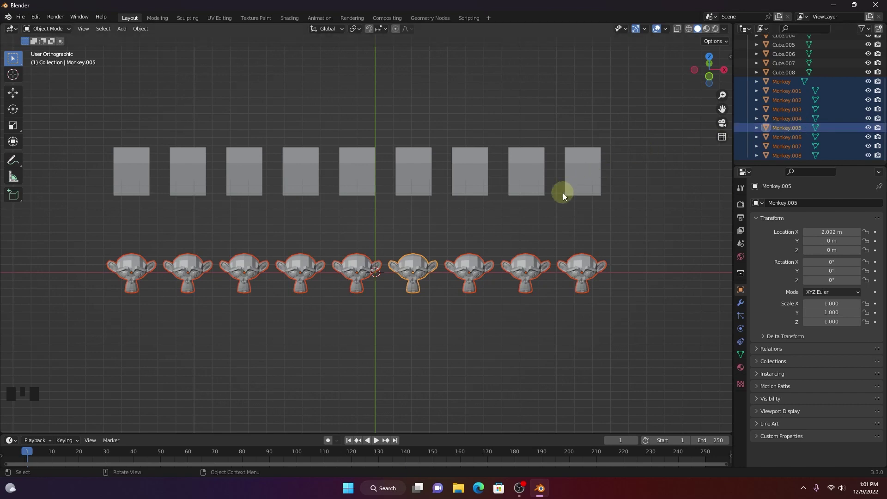
# Add the prefix 'Lowpoly-' to the nine monkey names via Set Name with the Prefix method.
pyautogui.hotkey('ctrl', 'F2')
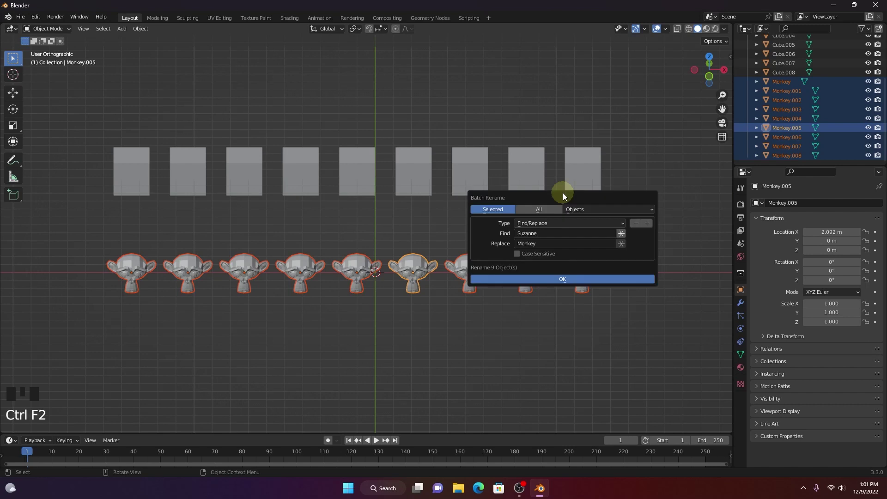
pyautogui.moveTo(563, 196); pyautogui.dragTo(378, 222)
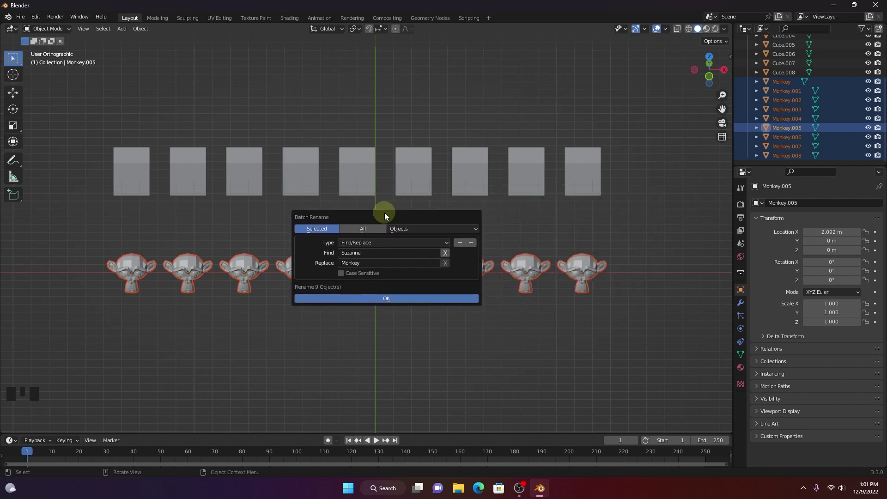
pyautogui.click(394, 243)
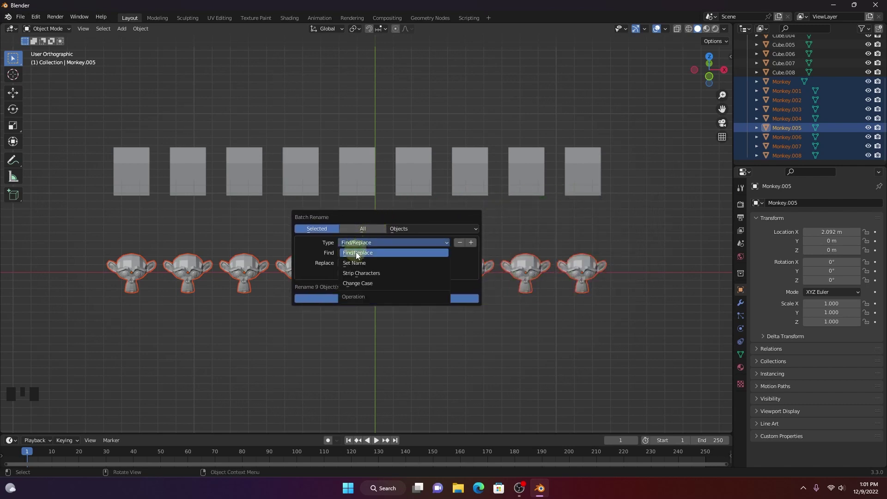
pyautogui.click(350, 264)
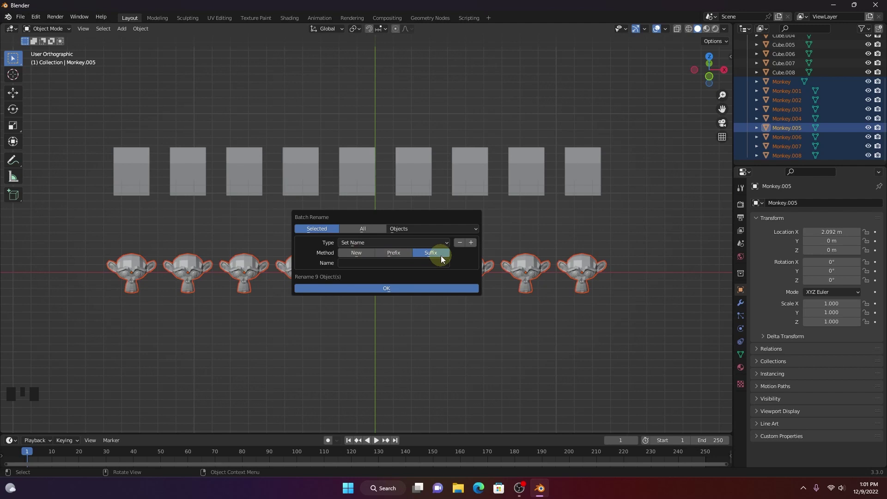
pyautogui.click(395, 253)
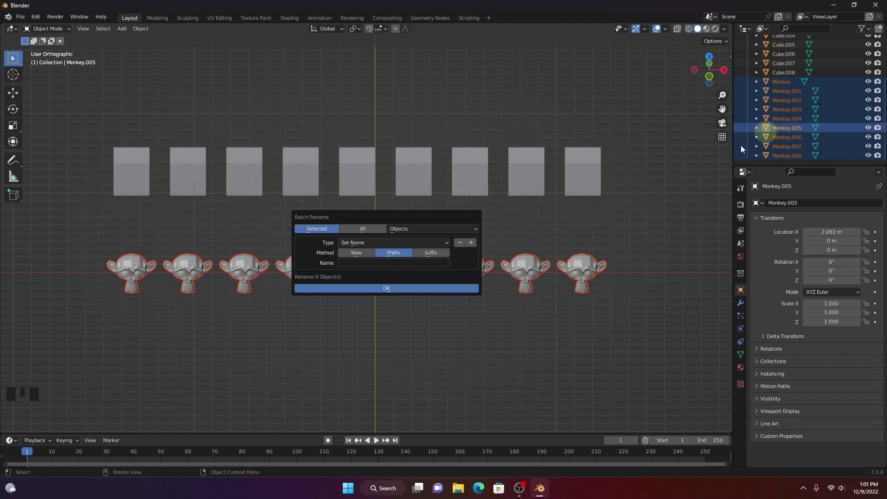
pyautogui.click(367, 262)
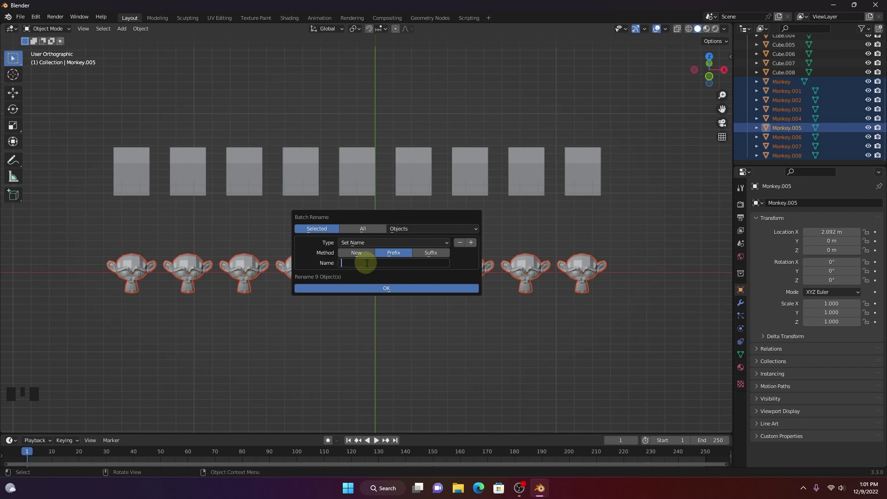
pyautogui.write('Lowpoly-')
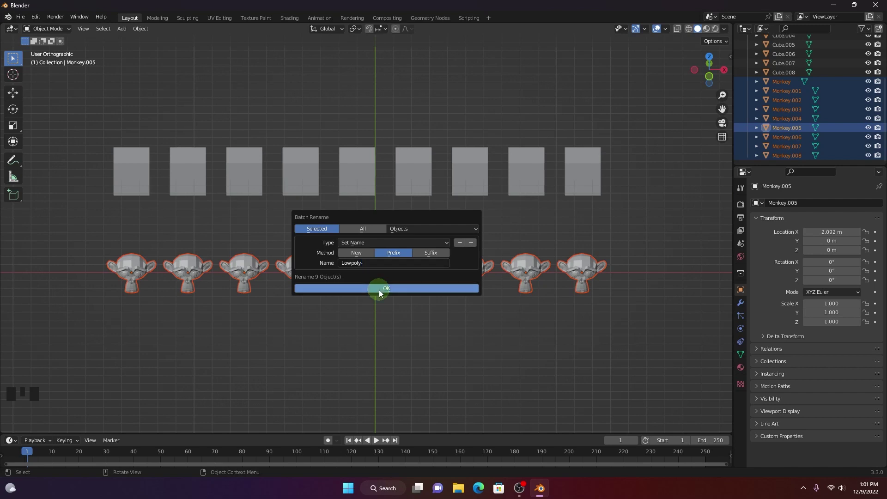
pyautogui.click(380, 289)
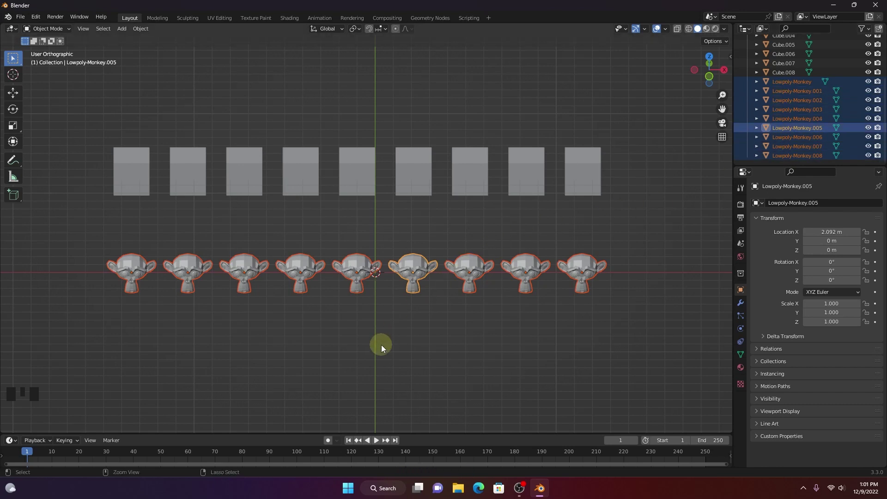
# Append the suffix ' 3D model' to the nine monkey names with the Suffix method.
pyautogui.hotkey('ctrl', 'F2')
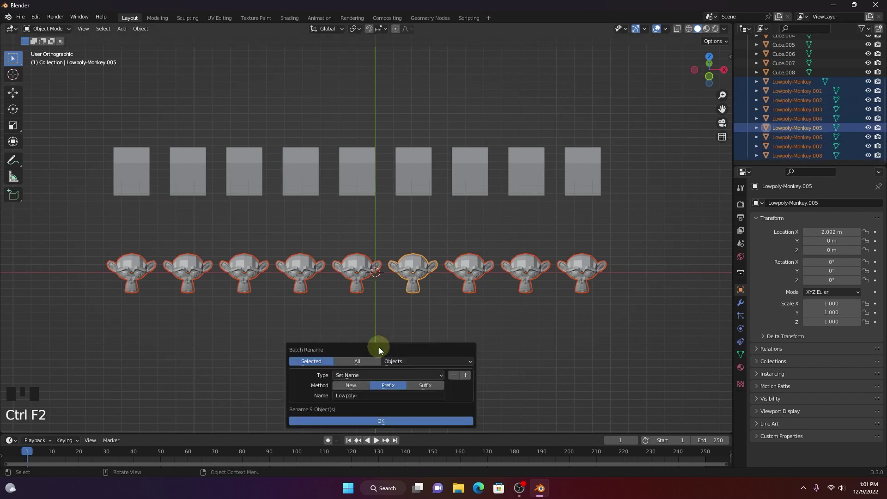
pyautogui.moveTo(381, 345); pyautogui.dragTo(369, 260)
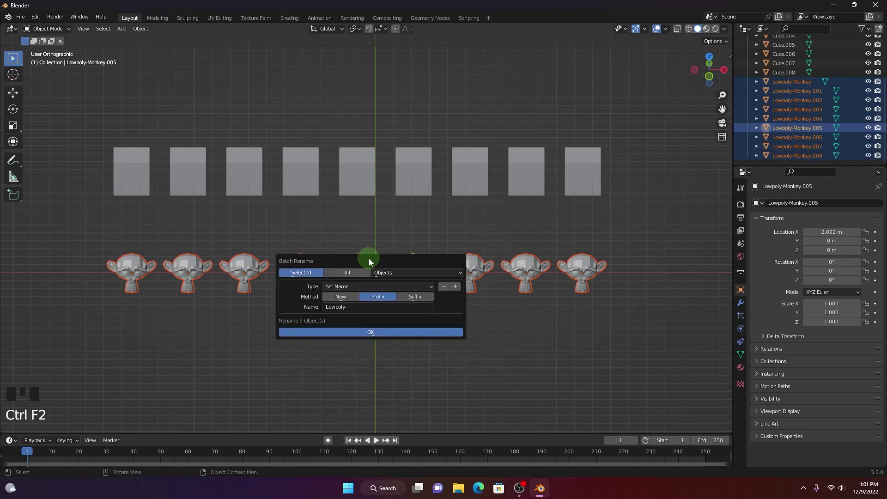
pyautogui.click(414, 297)
pyautogui.click(359, 307)
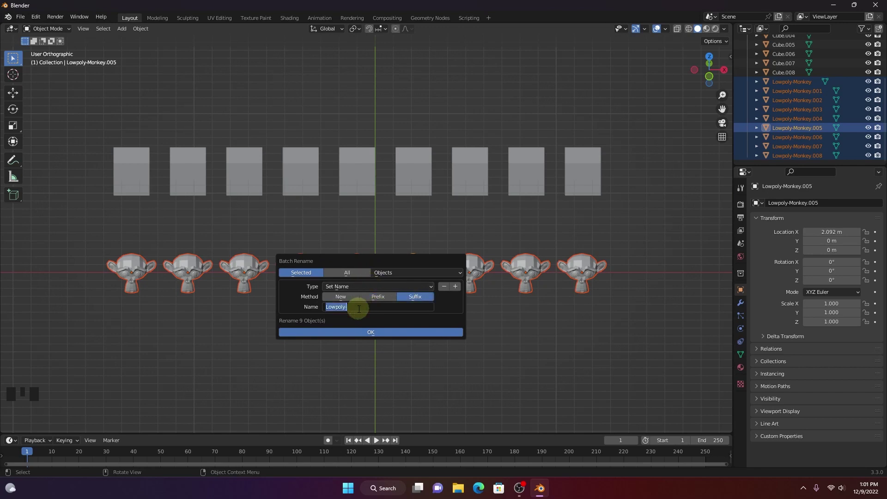
pyautogui.write('3D model')
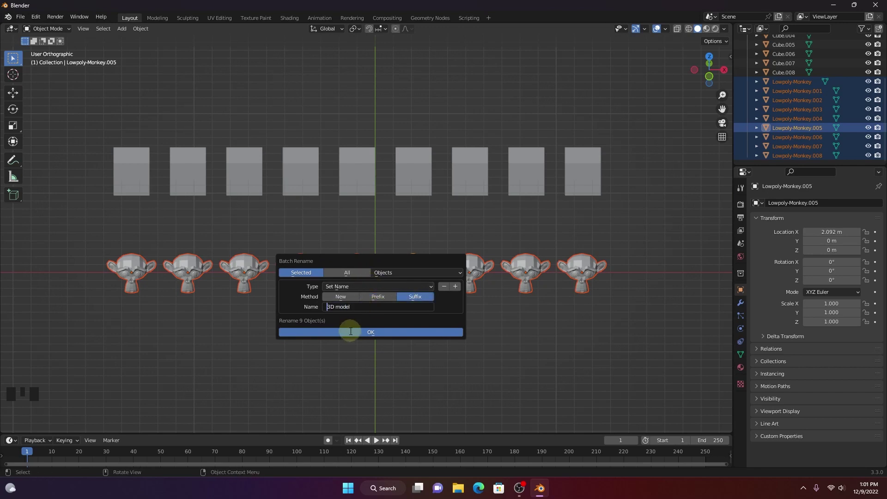
pyautogui.click(351, 332)
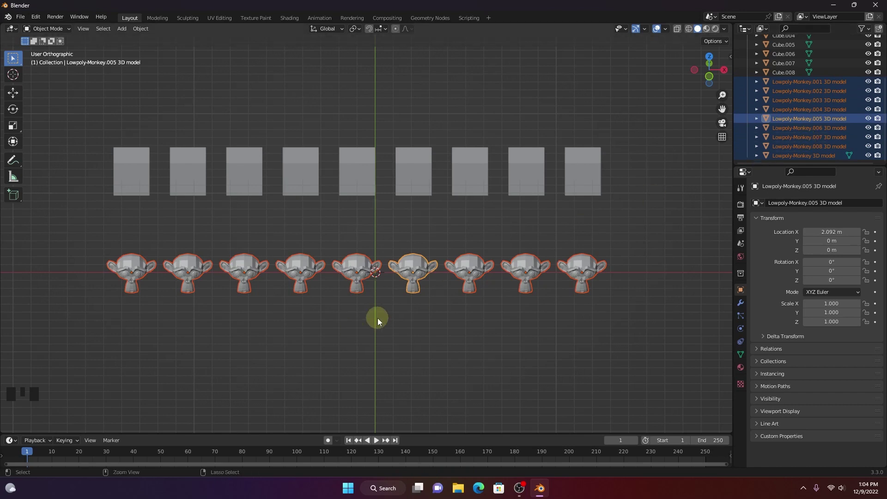
# Rename all 18 scene objects to 'Created by Bhagath' using the New method on All.
pyautogui.hotkey('ctrl', 'F2')
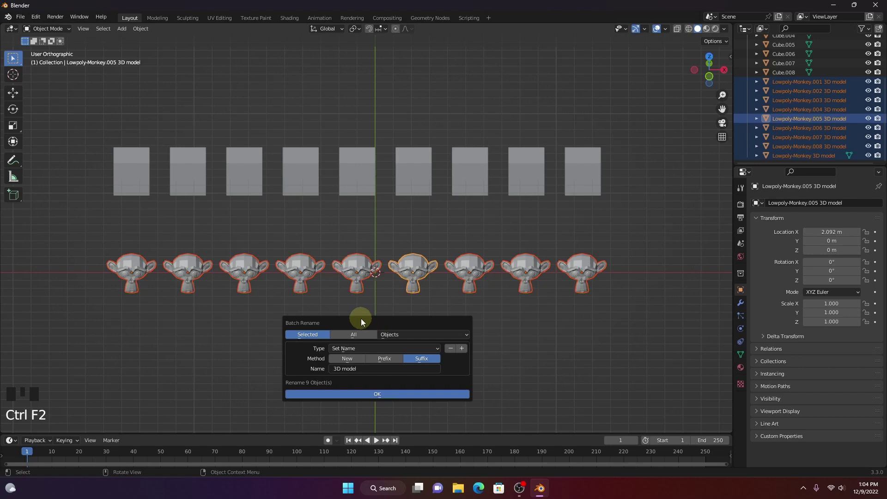
pyautogui.moveTo(361, 320); pyautogui.dragTo(348, 248)
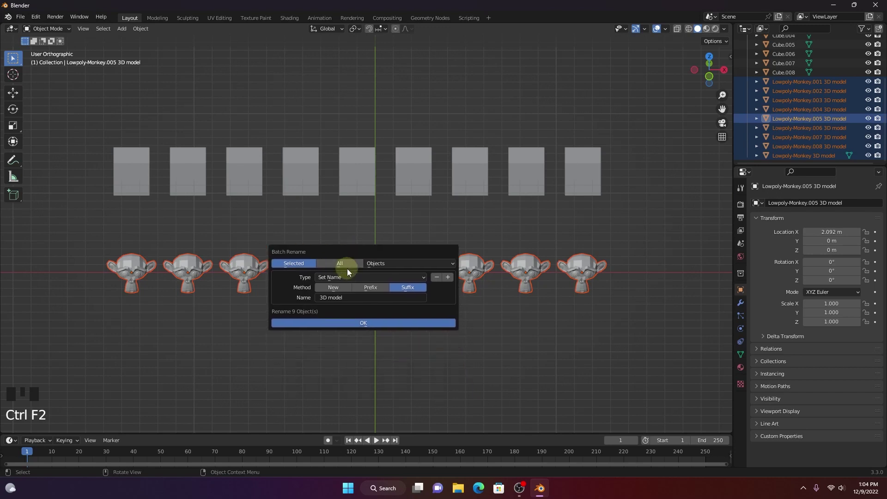
pyautogui.click(333, 287)
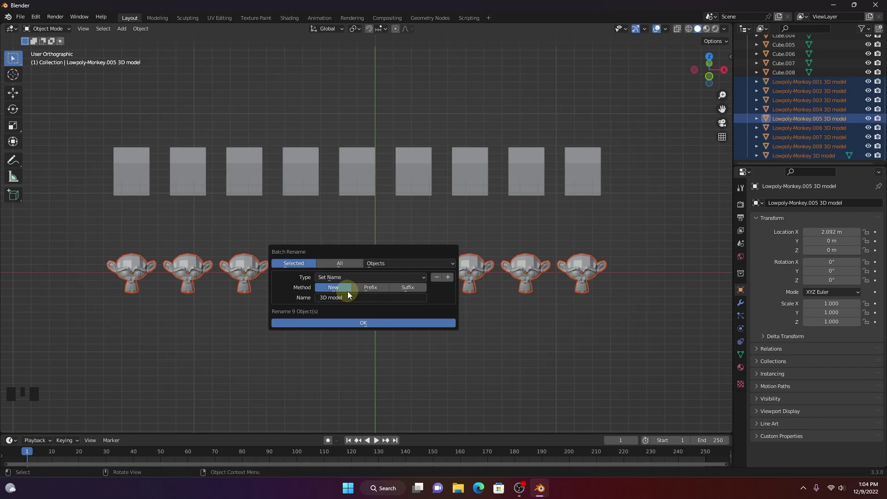
pyautogui.click(344, 263)
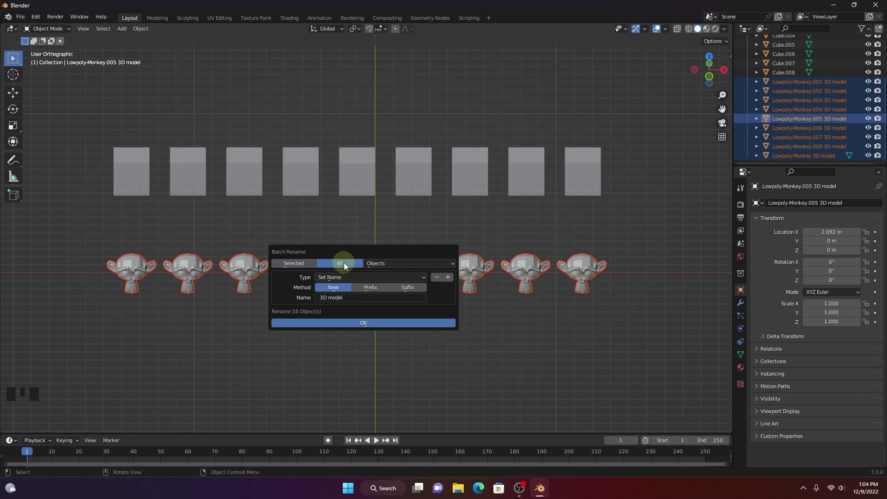
pyautogui.click(340, 297)
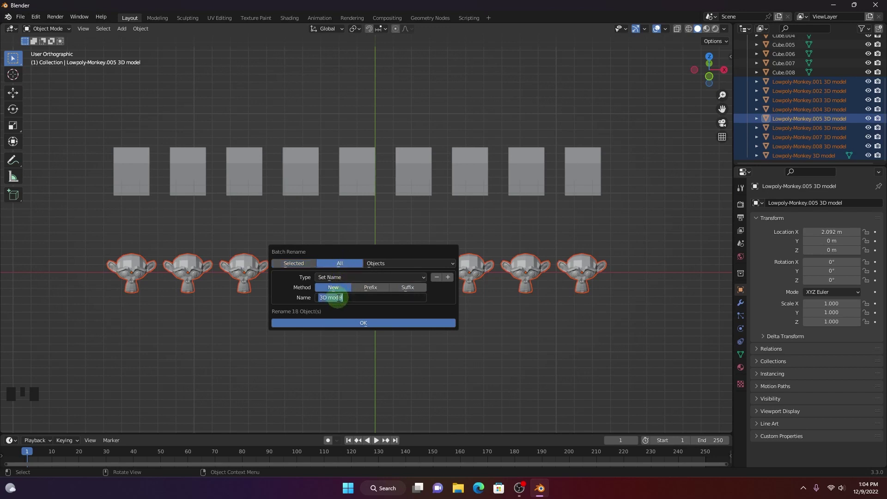
pyautogui.write('Created by B')
pyautogui.write('hagath')
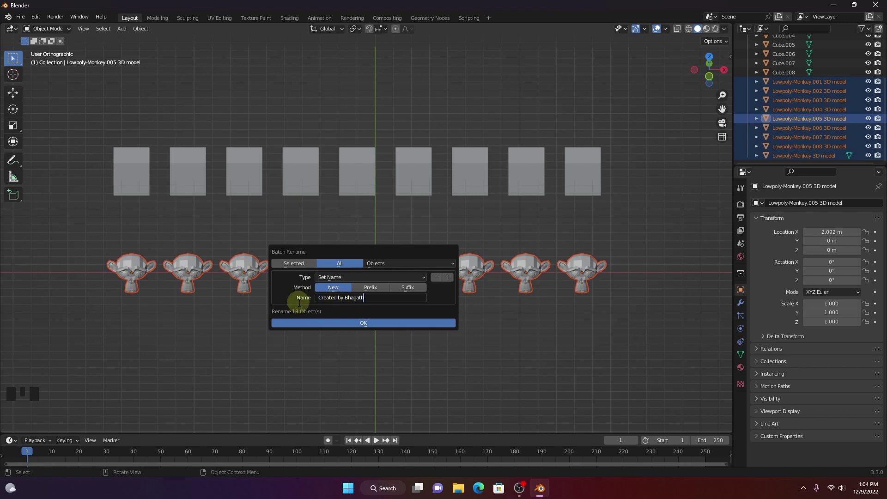
pyautogui.click(366, 324)
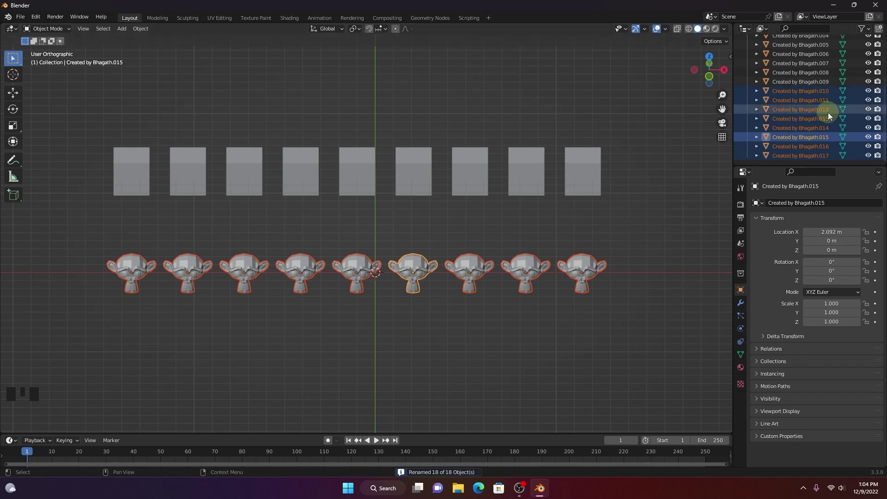
pyautogui.scroll(4, 828, 112)
pyautogui.scroll(1, 828, 112)
pyautogui.scroll(2, 828, 112)
pyautogui.scroll(-4, 797, 97)
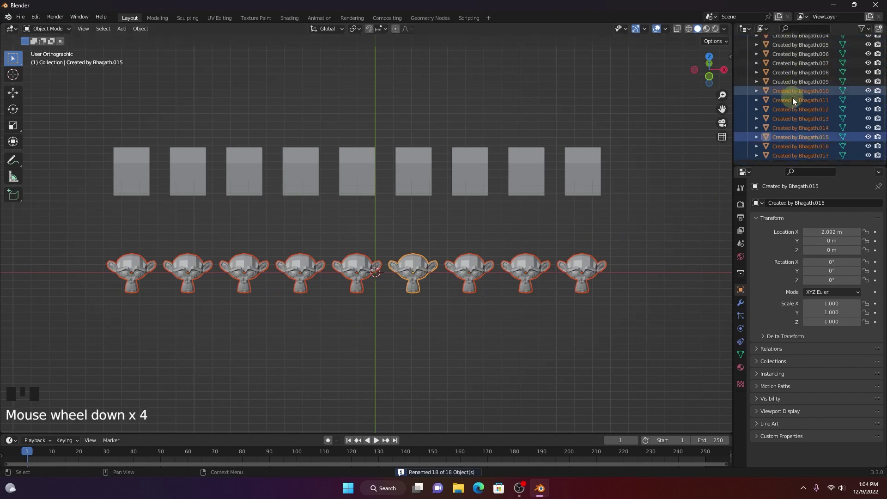
pyautogui.scroll(-3, 799, 118)
pyautogui.scroll(1, 828, 111)
pyautogui.scroll(5, 841, 95)
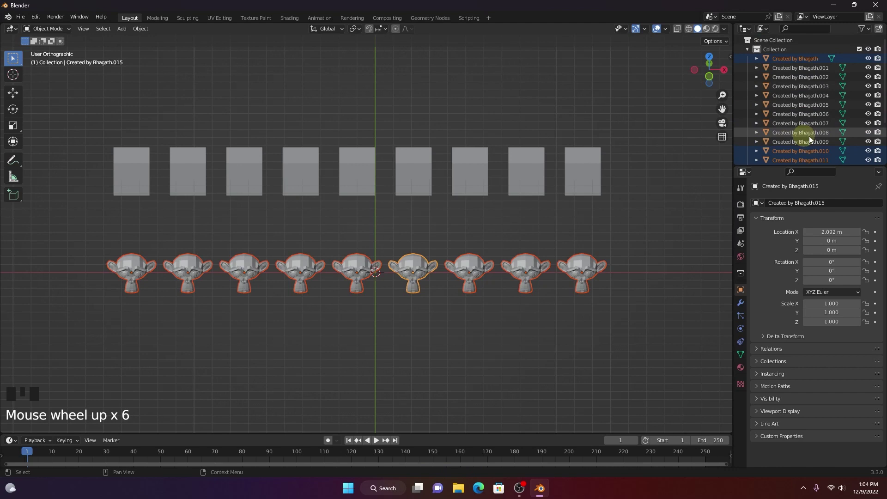
pyautogui.scroll(-3, 809, 111)
pyautogui.scroll(-3, 809, 111)
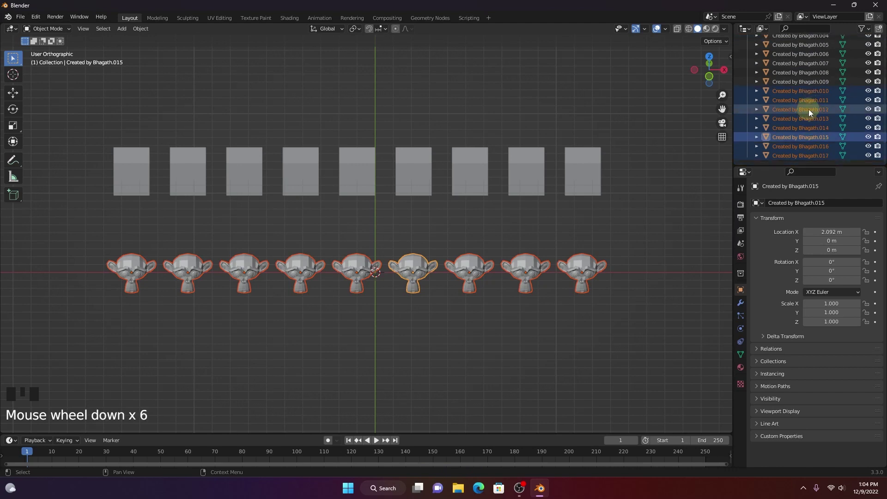
# Convert all 18 object names to Title Case, e.g. 'Created By Bhagath.015'.
pyautogui.hotkey('ctrl', 'F2')
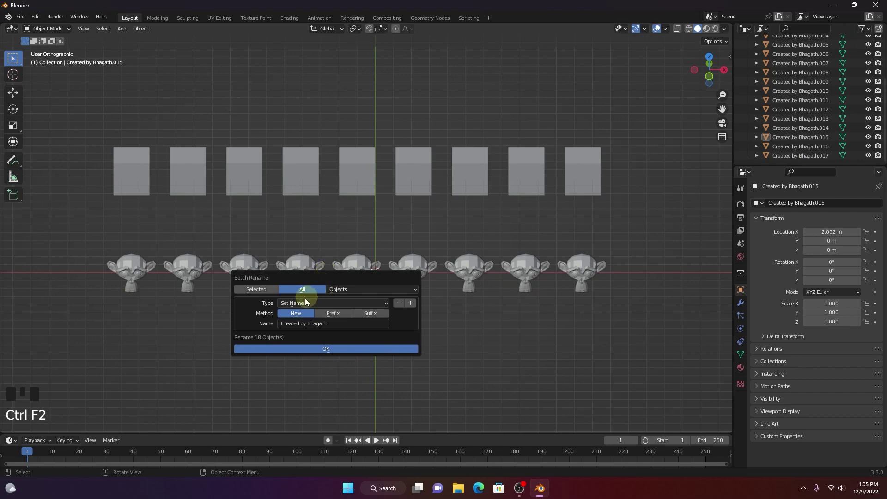
pyautogui.click(304, 302)
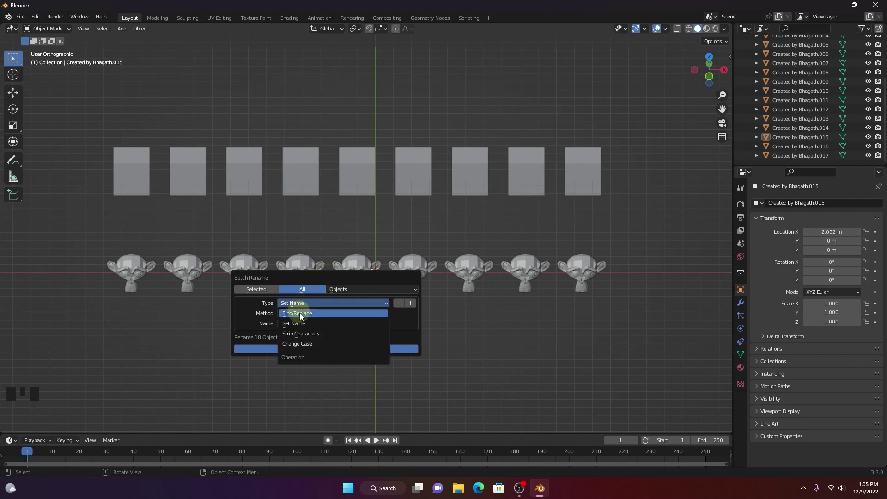
pyautogui.click(307, 343)
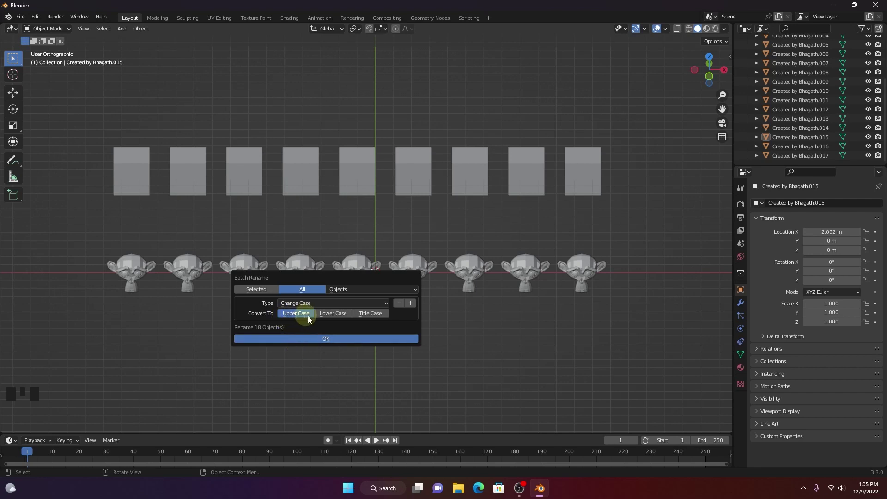
pyautogui.click(372, 315)
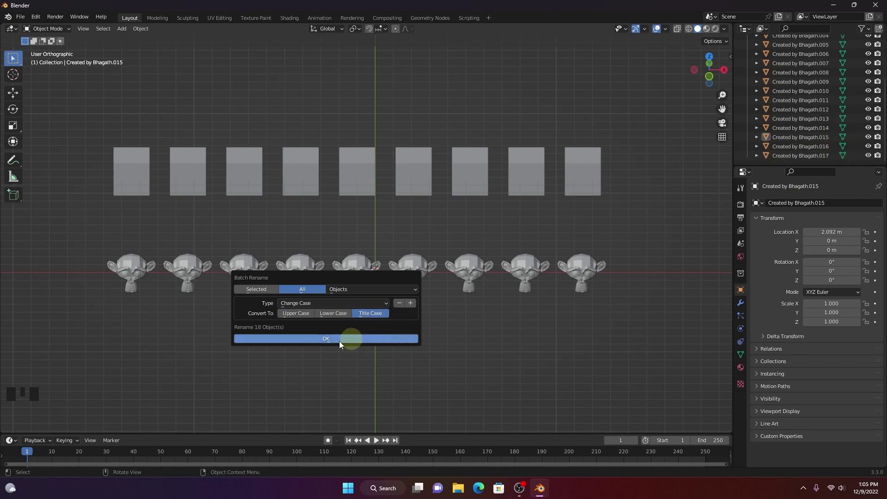
pyautogui.click(319, 339)
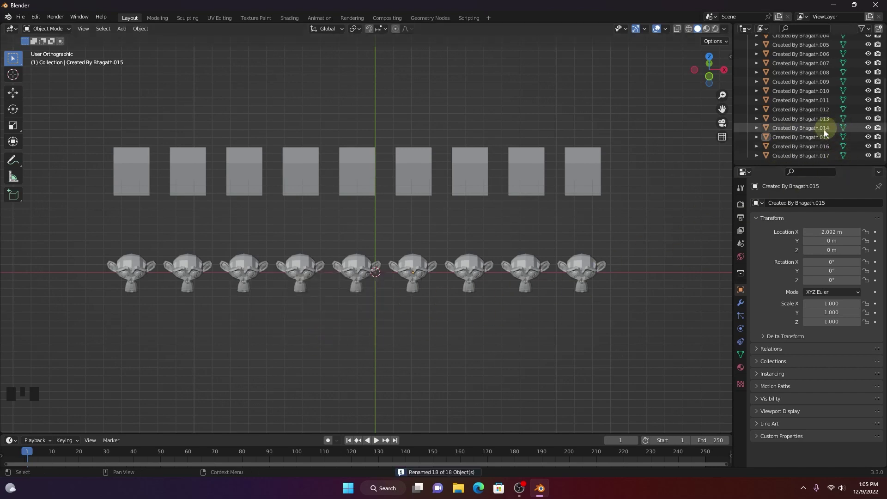
# Reopen Batch Rename and switch its type to Strip Characters.
pyautogui.hotkey('ctrl', 'F2')
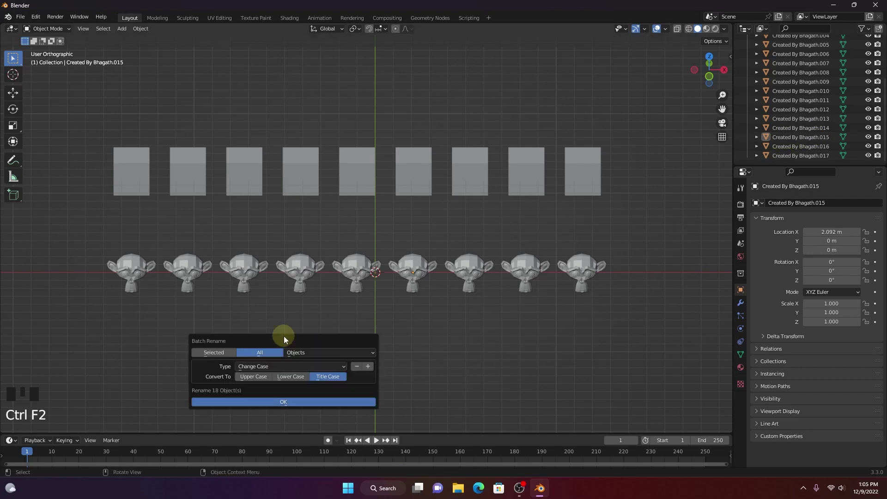
pyautogui.hotkey('ctrl', 'F2')
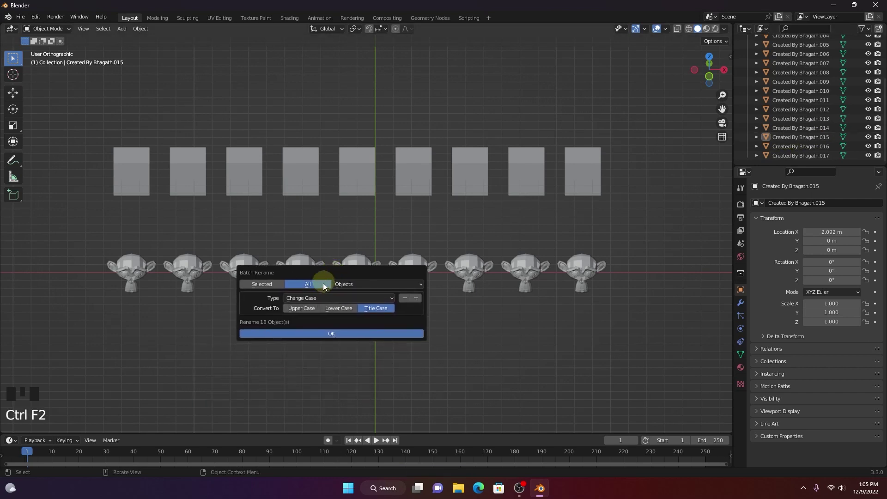
pyautogui.click(314, 298)
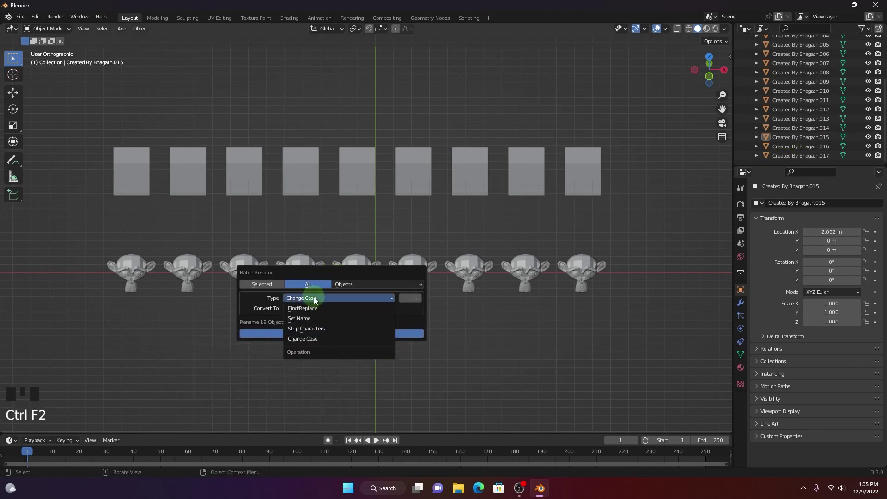
pyautogui.click(311, 329)
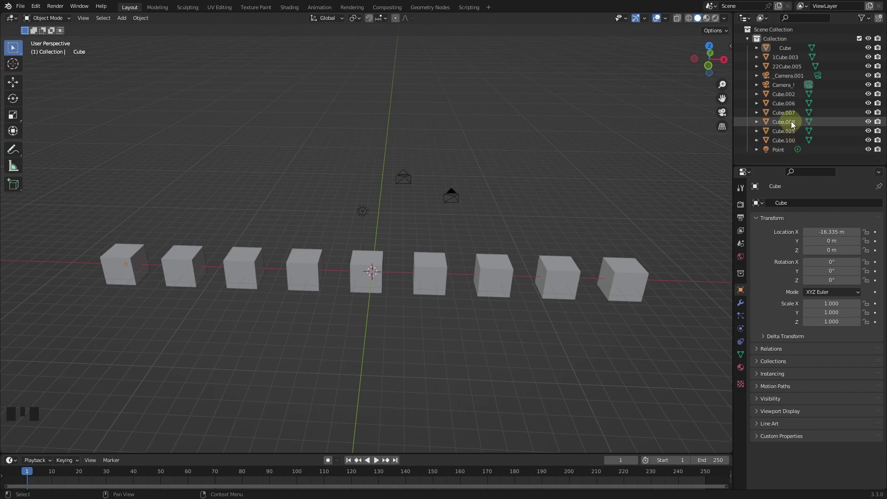
# Select Cube, cancel its single rename, and reopen Batch Rename for the 12 objects.
pyautogui.click(786, 48)
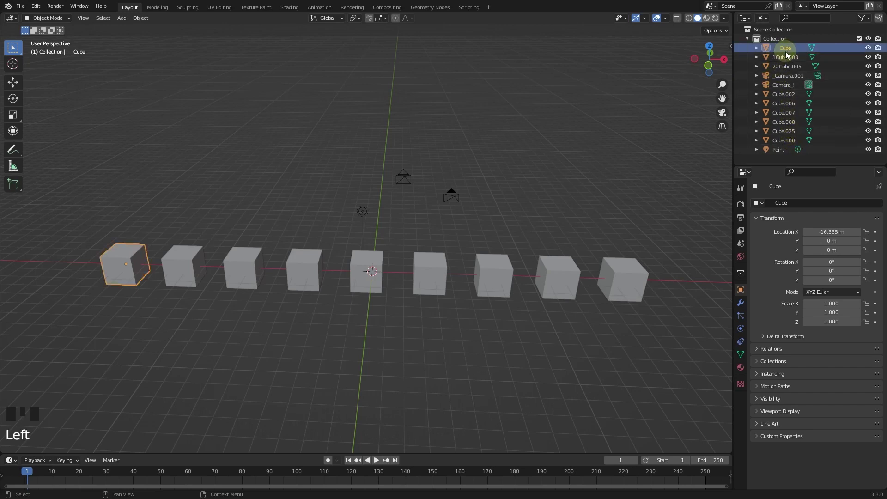
pyautogui.press('F2')
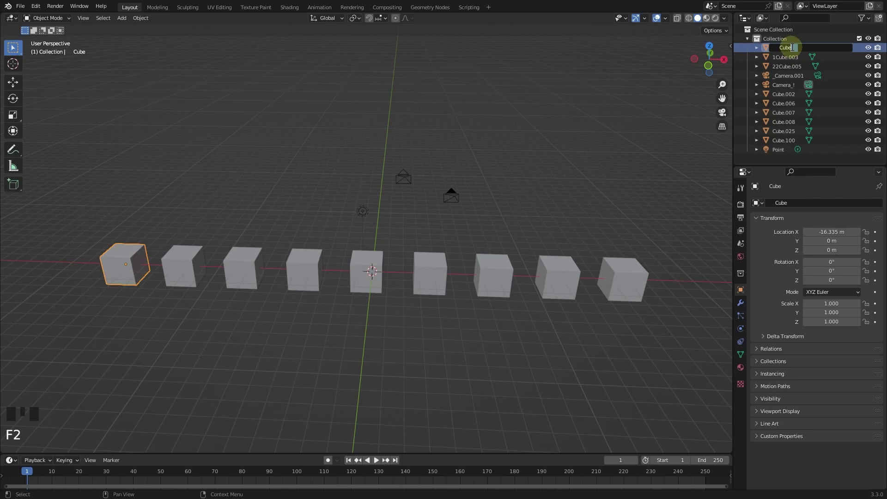
pyautogui.click(411, 260)
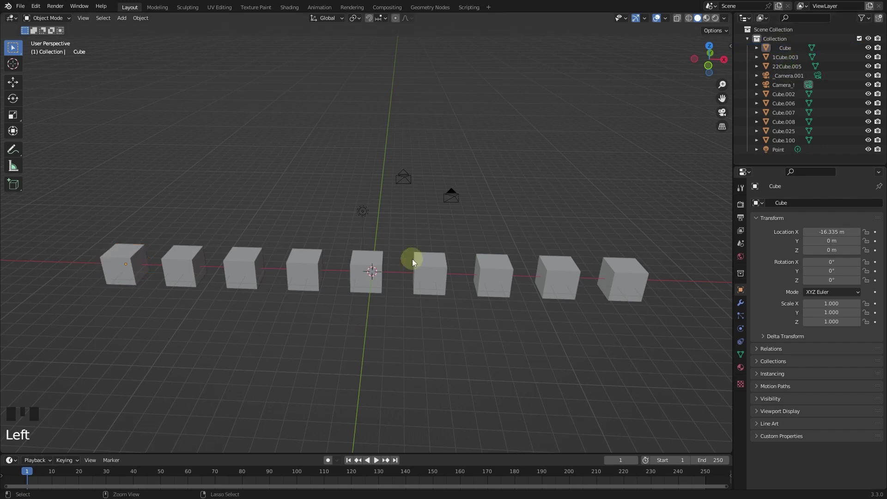
pyautogui.hotkey('ctrl', 'F2')
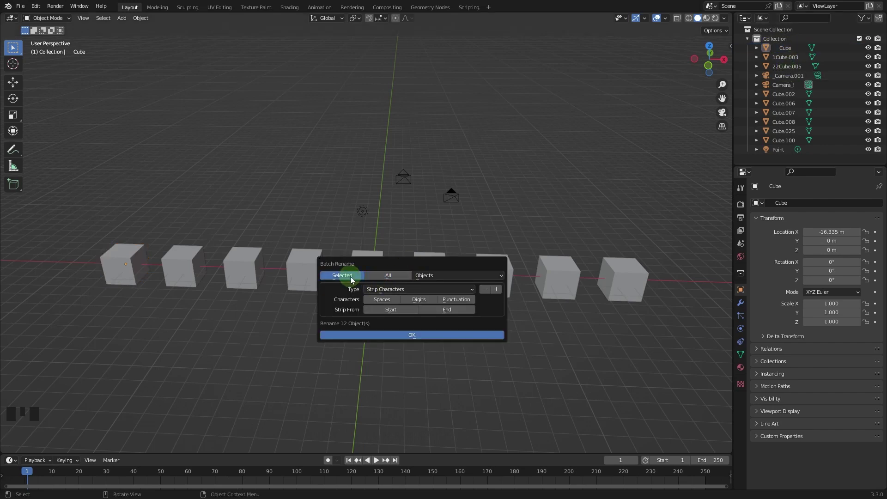
# Use Strip Characters to remove spaces, digits and punctuation from both ends of all object names.
pyautogui.click(387, 289)
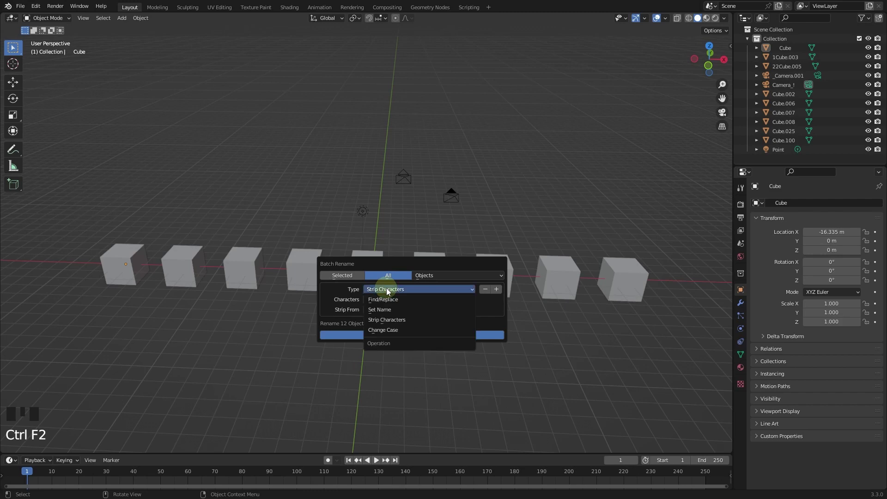
pyautogui.click(386, 320)
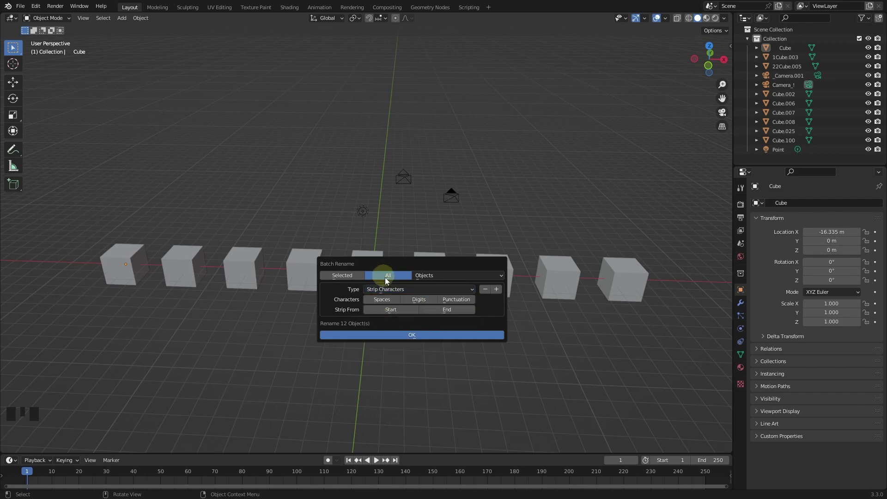
pyautogui.keyDown('shift'); pyautogui.click(458, 301); pyautogui.keyUp('shift')
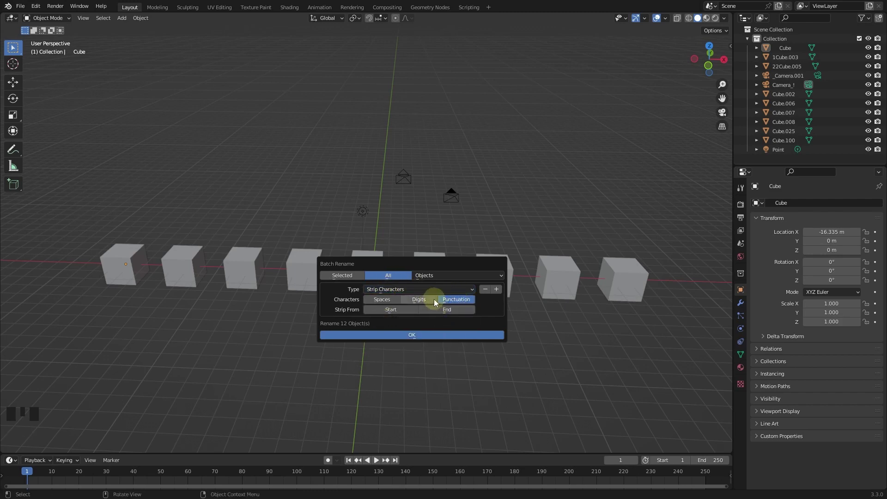
pyautogui.keyDown('shift'); pyautogui.click(389, 300); pyautogui.keyUp('shift')
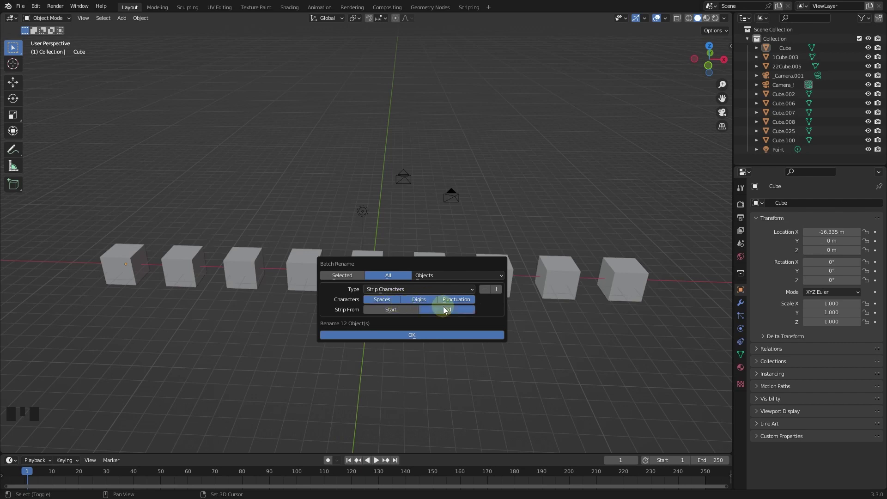
pyautogui.keyDown('shift'); pyautogui.click(390, 310); pyautogui.keyUp('shift')
pyautogui.click(410, 334)
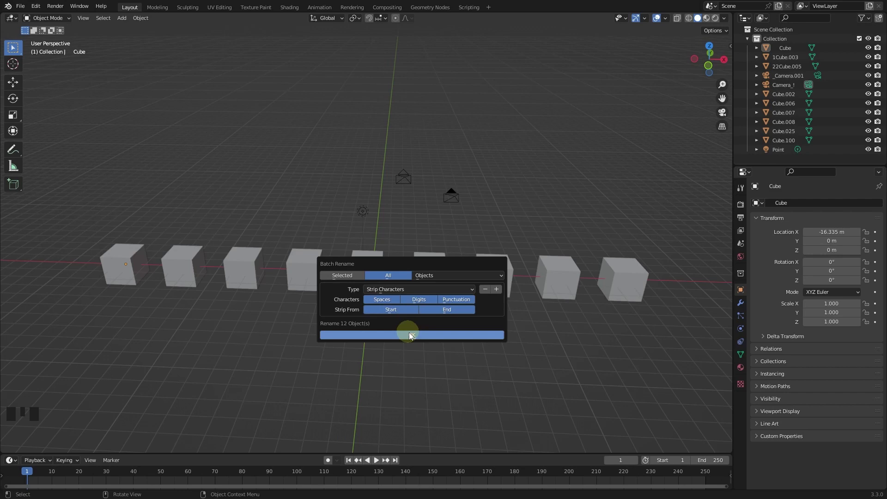
pyautogui.click(412, 335)
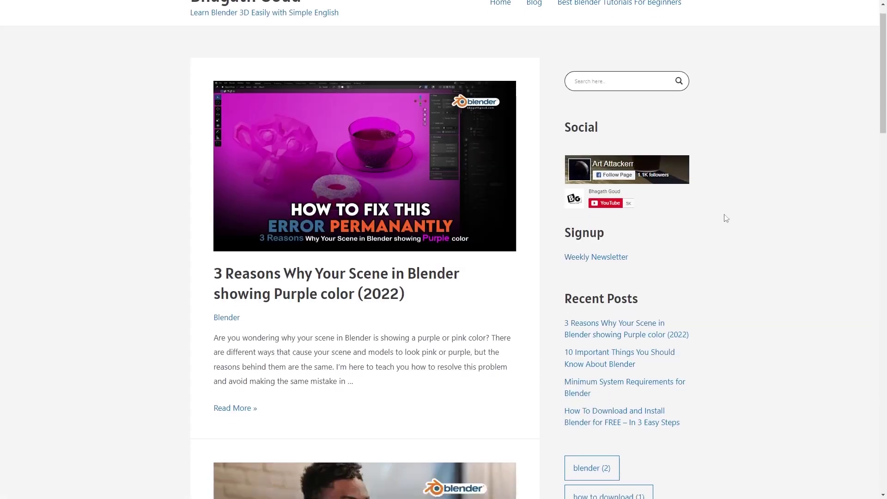
pyautogui.scroll(-5, 729, 238)
pyautogui.scroll(-5, 730, 238)
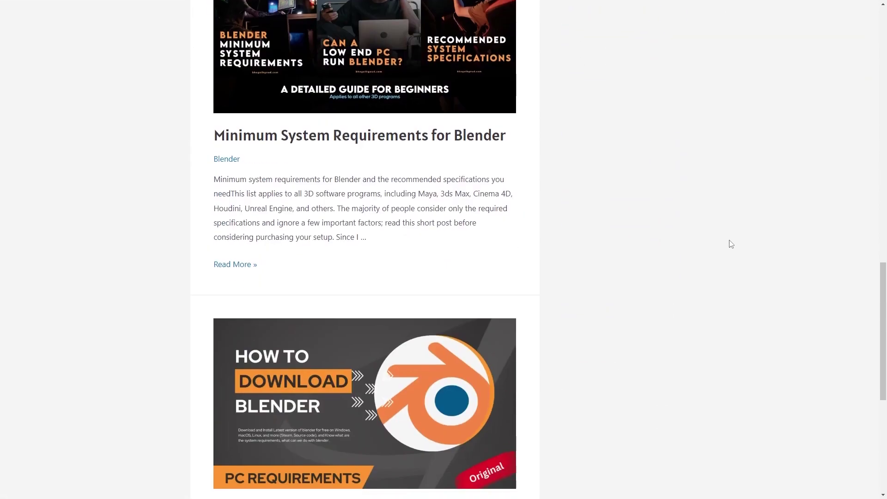
pyautogui.scroll(-5, 730, 237)
pyautogui.scroll(2, 730, 238)
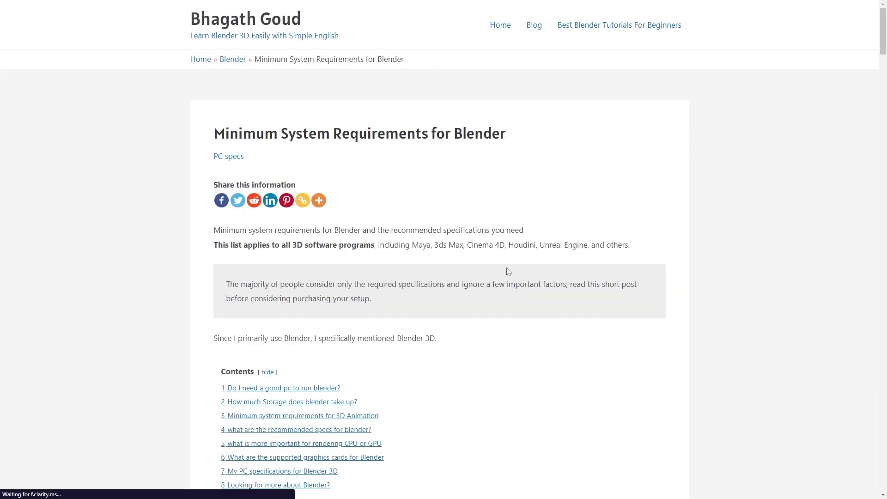